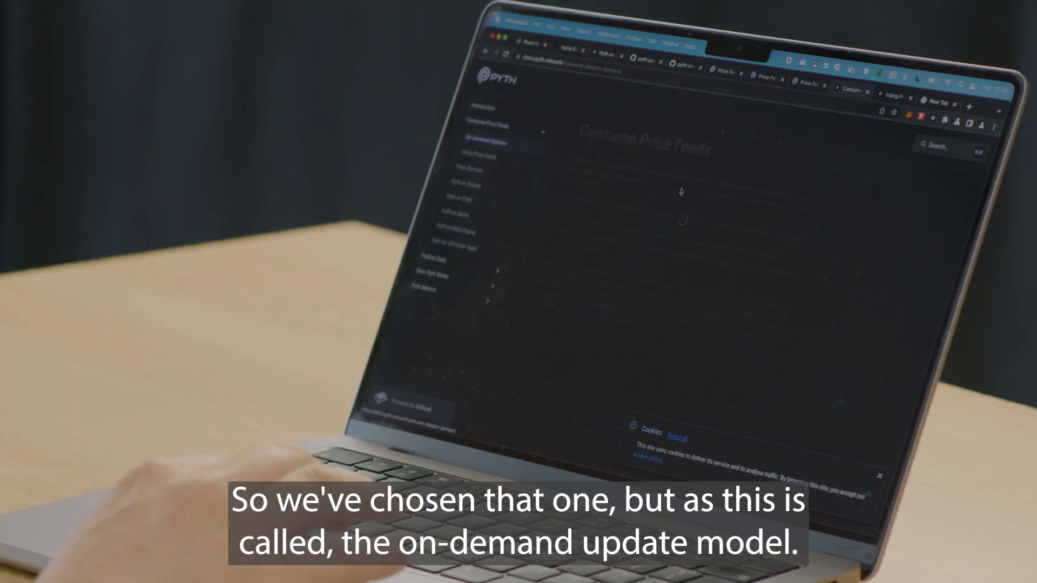
{"action": "left_click", "coordinate": [680, 190]}
{"action": "left_click_drag", "start_coordinate": [570, 158], "coordinate": [761, 279]}
{"action": "left_click", "coordinate": [761, 279]}
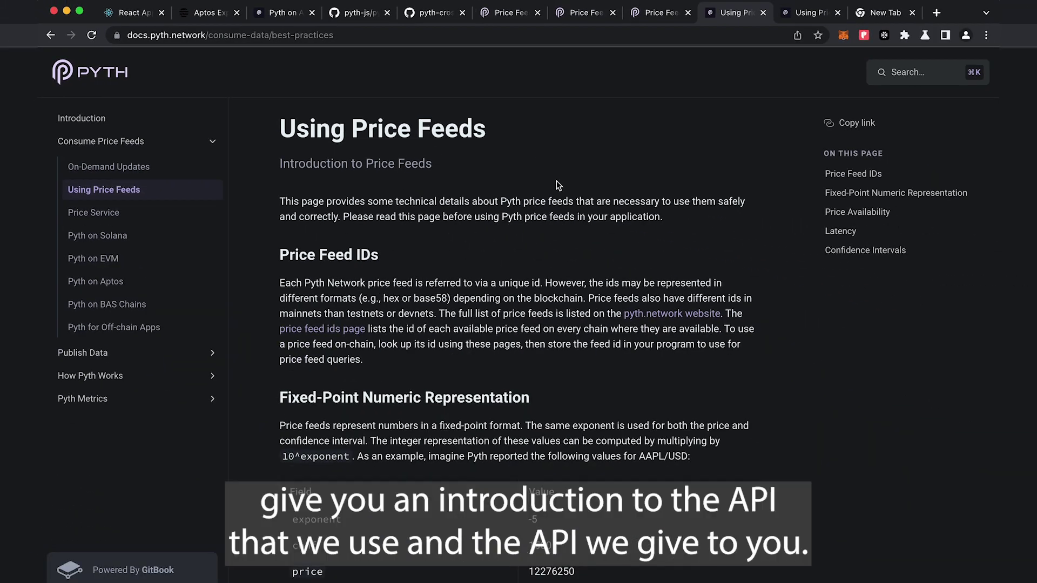
Open the price feed IDs page linked from the Price Feed IDs section of the documentation in a new browser tab.
{"action": "scroll", "coordinate": [538, 252], "scroll_direction": "down", "scroll_amount": 1}
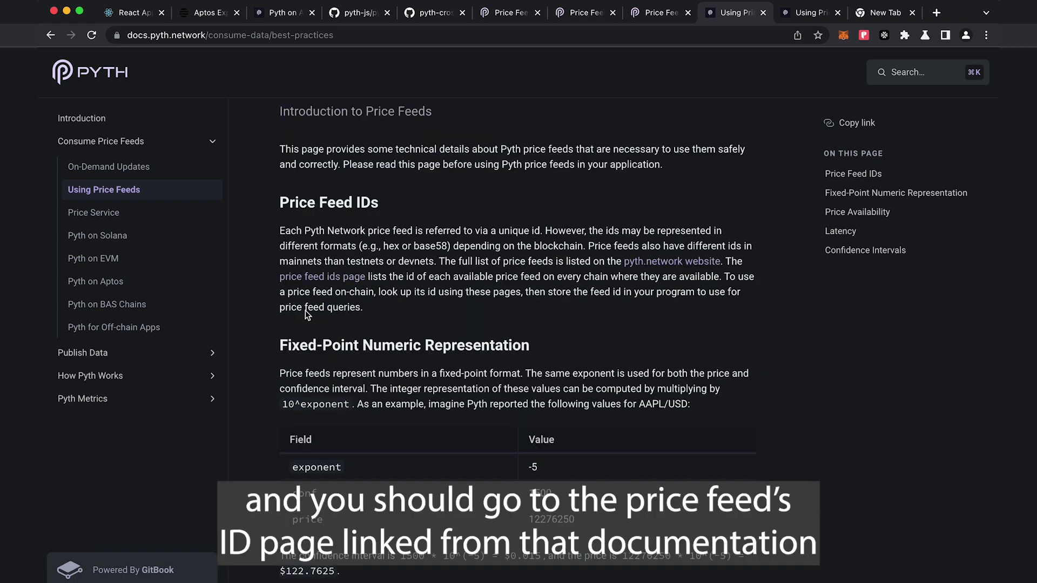
{"action": "left_click", "coordinate": [332, 277], "text": "super"}
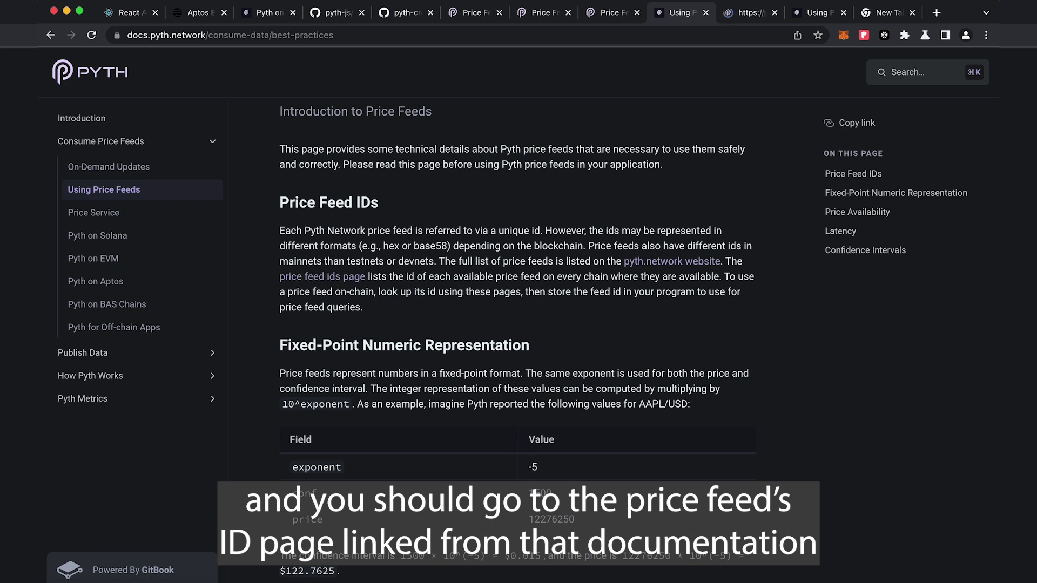
{"action": "left_click", "coordinate": [747, 15]}
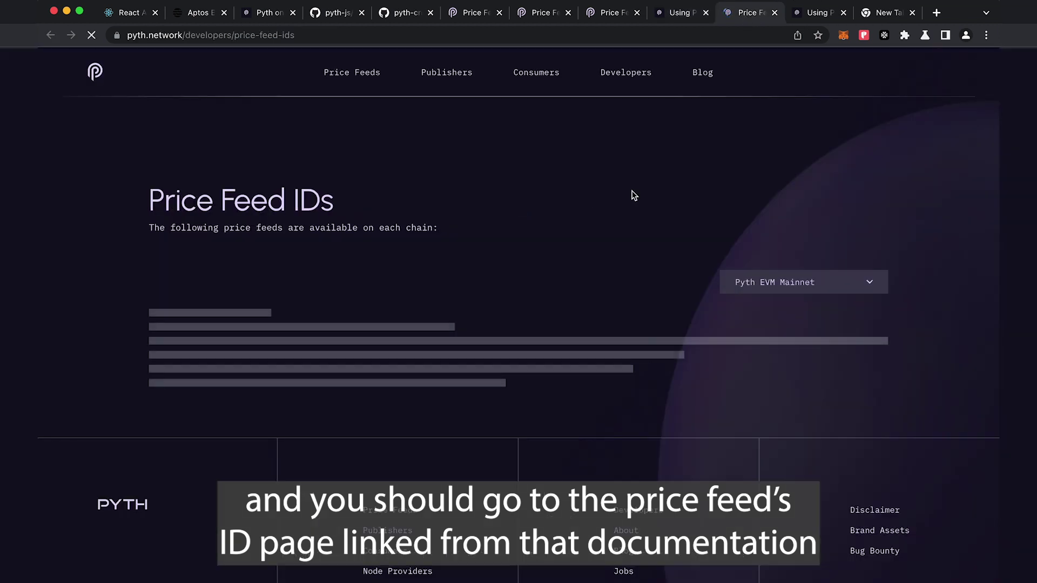
Set the chain for the price feed IDs to Aptos Testnet and look through its list of feeds.
{"action": "left_click", "coordinate": [861, 292]}
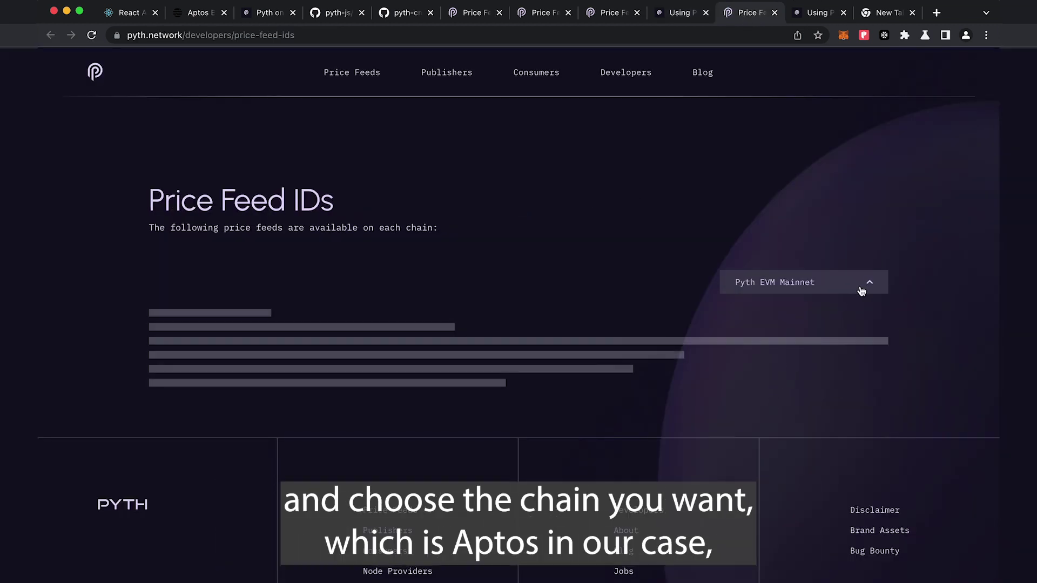
{"action": "left_click", "coordinate": [789, 380]}
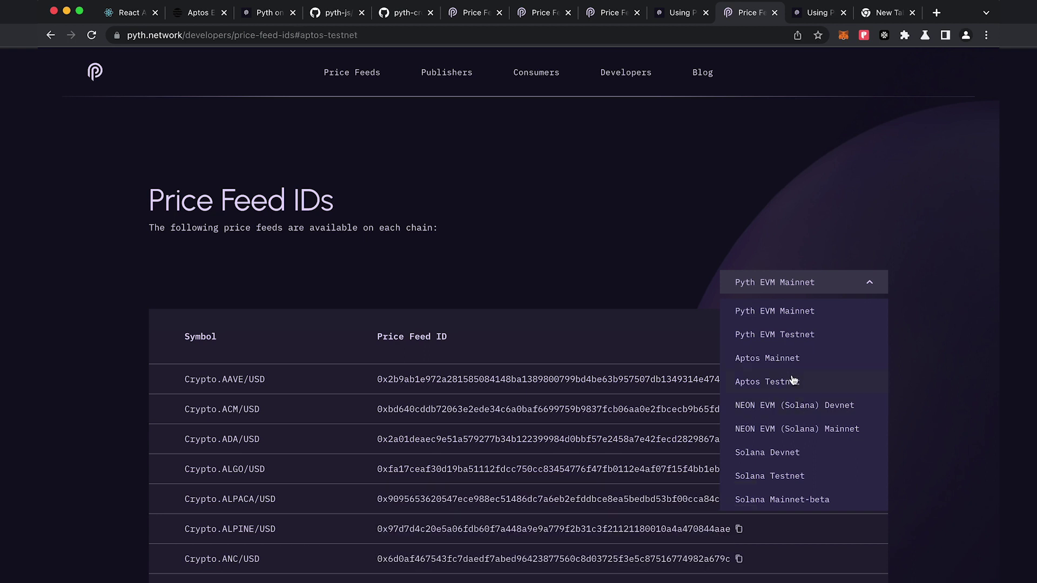
{"action": "scroll", "coordinate": [615, 223], "scroll_direction": "down", "scroll_amount": 10}
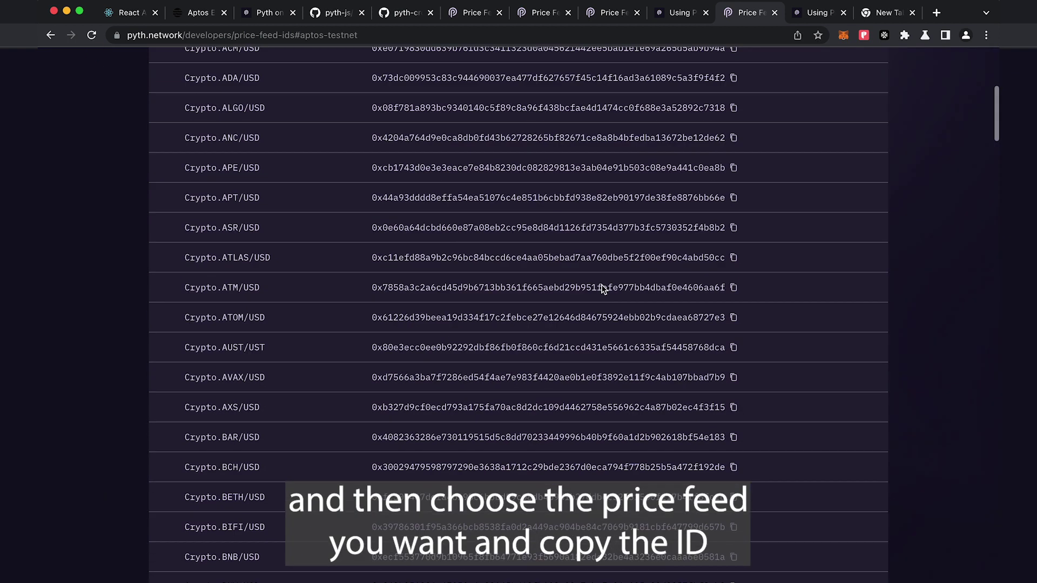
Return to the Using Price Feeds page and read from Fixed-Point Numeric Representation through to Confidence Intervals.
{"action": "left_click", "coordinate": [676, 14]}
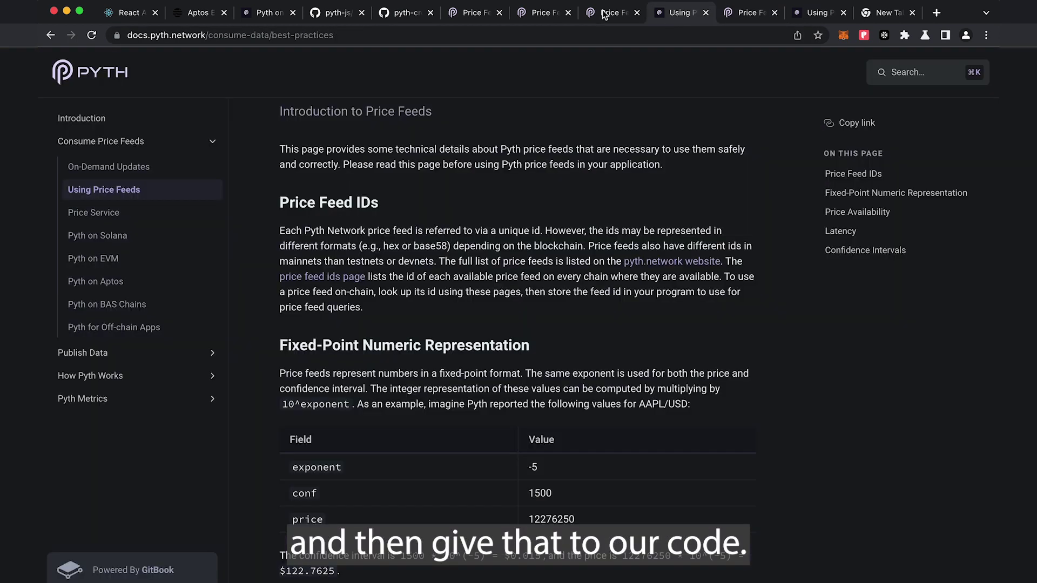
{"action": "scroll", "coordinate": [506, 305], "scroll_direction": "down", "scroll_amount": 5}
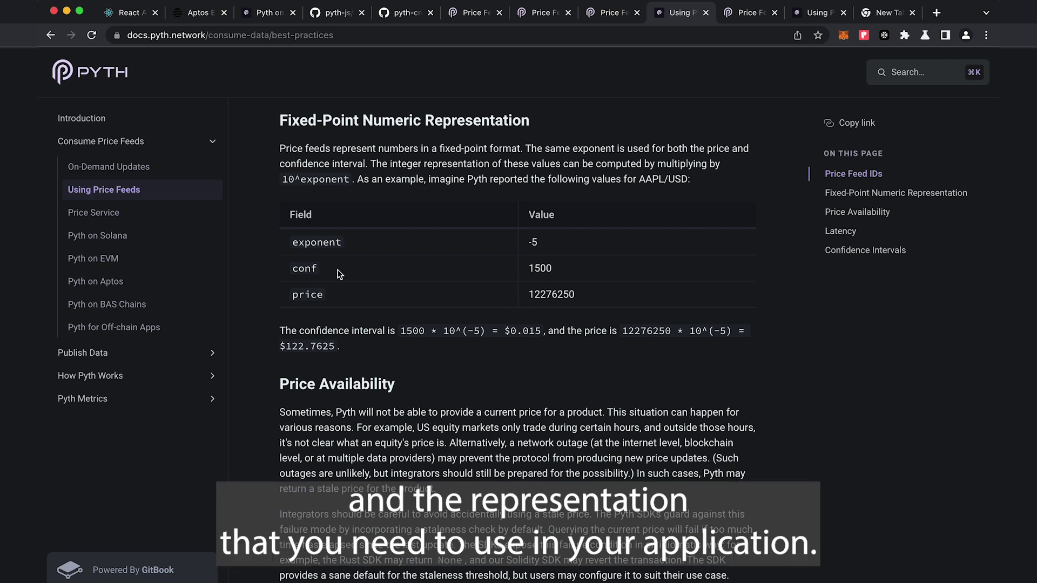
{"action": "scroll", "coordinate": [339, 274], "scroll_direction": "down", "scroll_amount": 20}
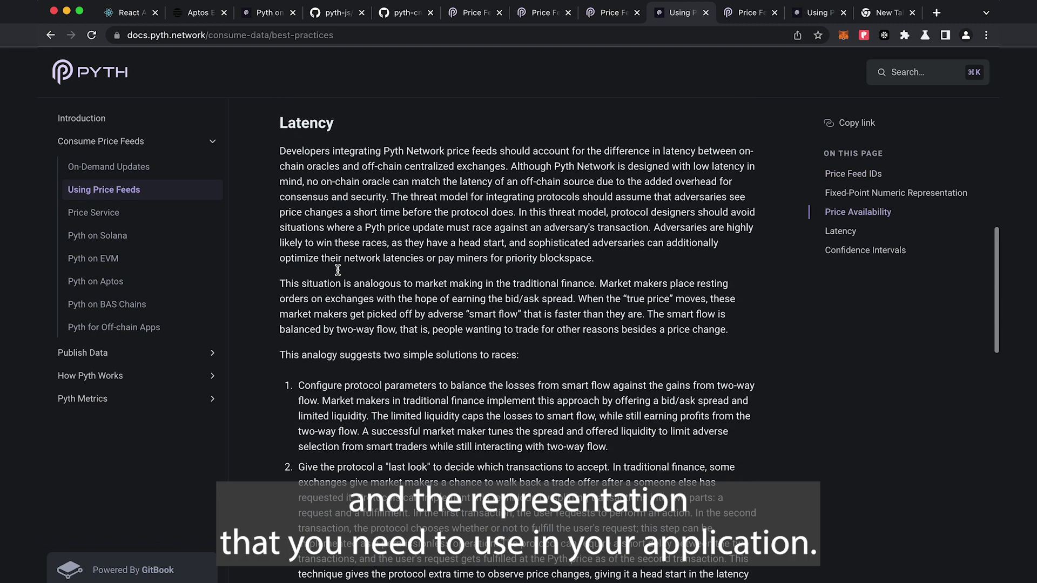
{"action": "scroll", "coordinate": [338, 270], "scroll_direction": "down", "scroll_amount": 2}
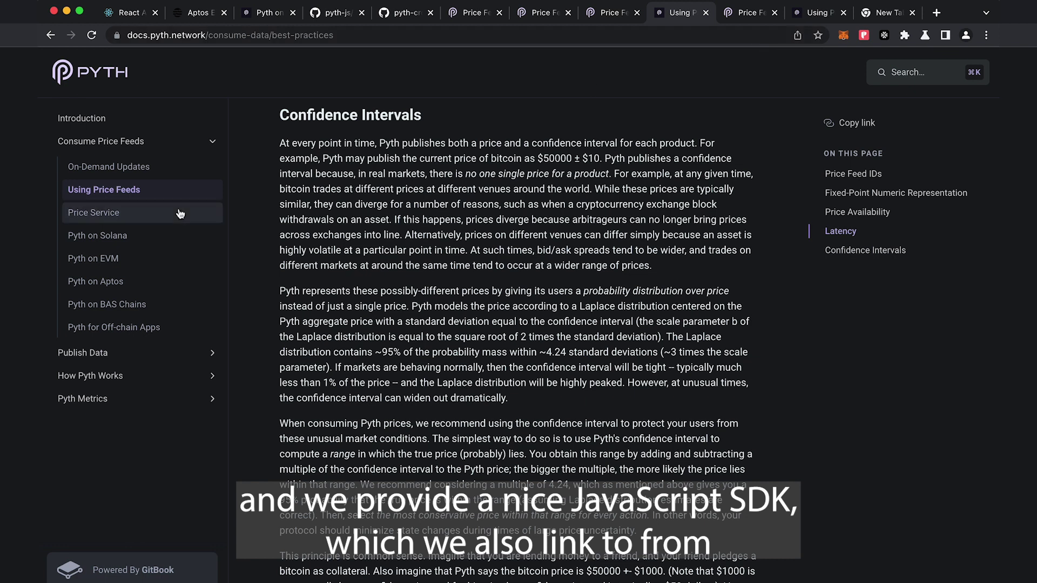
Open the Pyth on Aptos documentation page and view its linked pyth-aptos-js package in a new browser tab.
{"action": "left_click", "coordinate": [141, 282]}
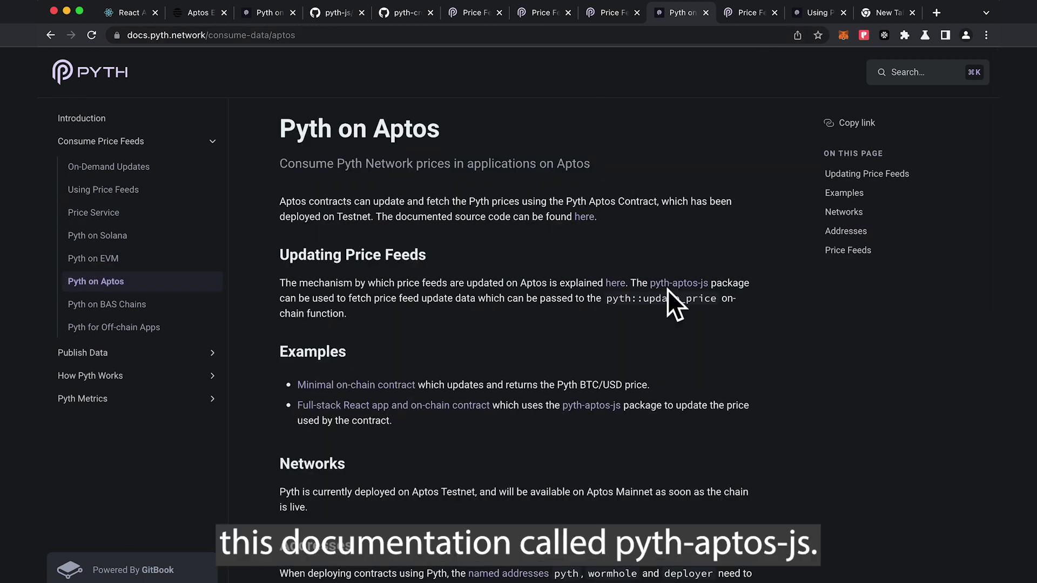
{"action": "left_click", "coordinate": [681, 286]}
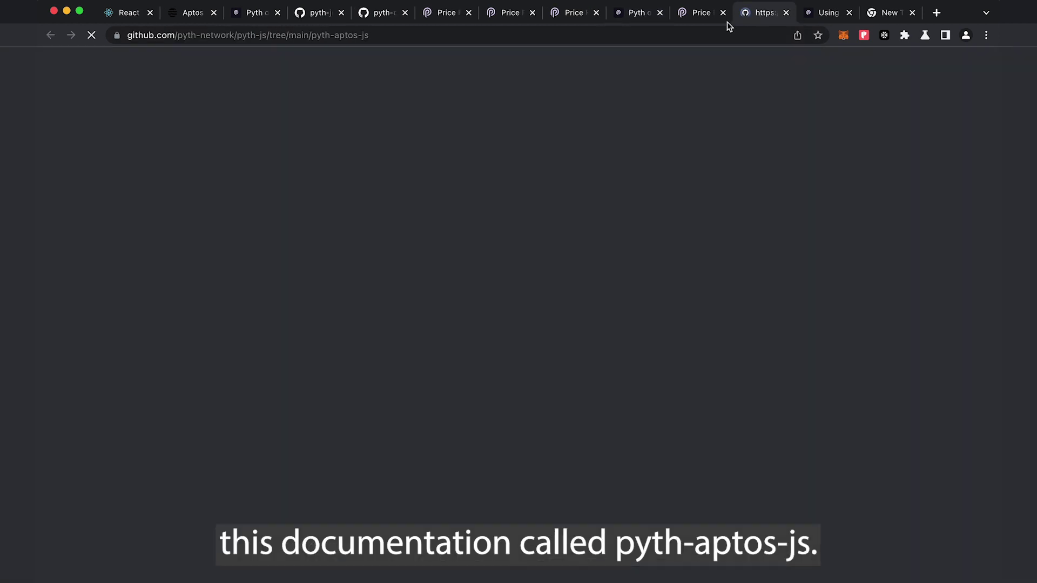
{"action": "scroll", "coordinate": [544, 368], "scroll_direction": "down", "scroll_amount": 10}
{"action": "scroll", "coordinate": [545, 368], "scroll_direction": "down", "scroll_amount": 4}
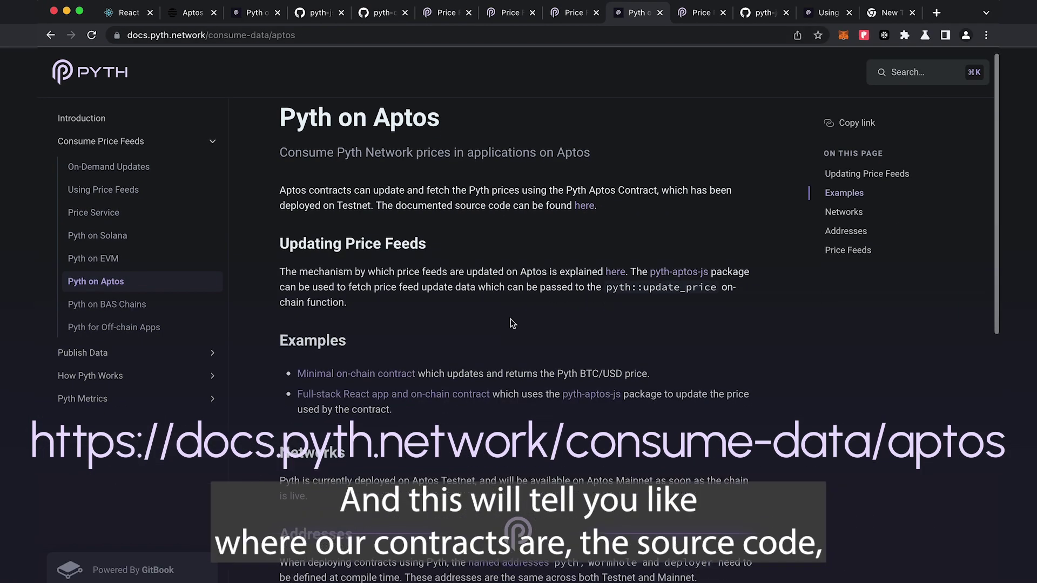
Review the Pyth on Aptos page down to its addresses and open the linked contract source code, pyth.move, in a new tab.
{"action": "scroll", "coordinate": [513, 323], "scroll_direction": "down", "scroll_amount": 2}
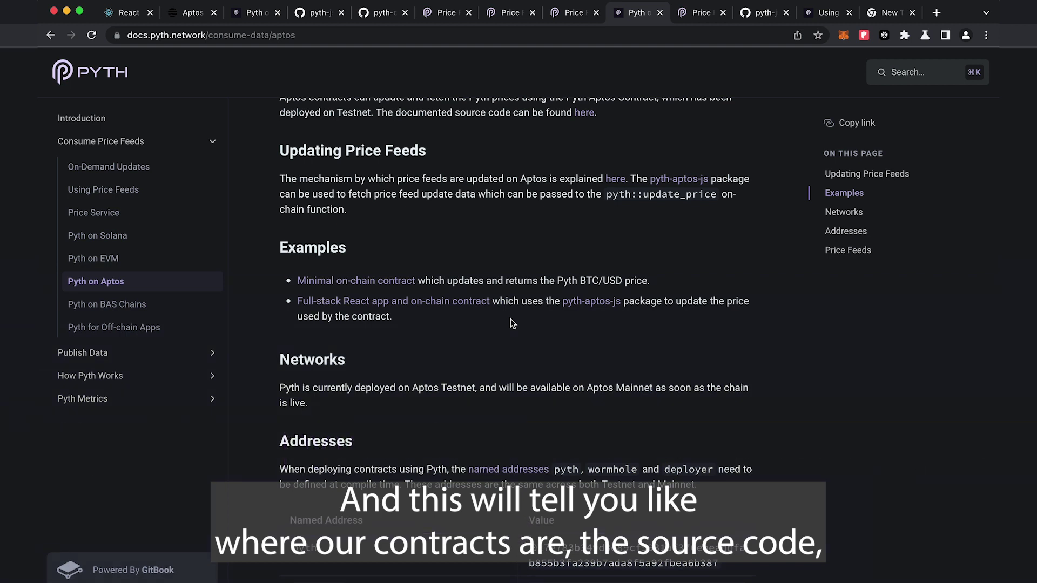
{"action": "scroll", "coordinate": [512, 323], "scroll_direction": "down", "scroll_amount": 9}
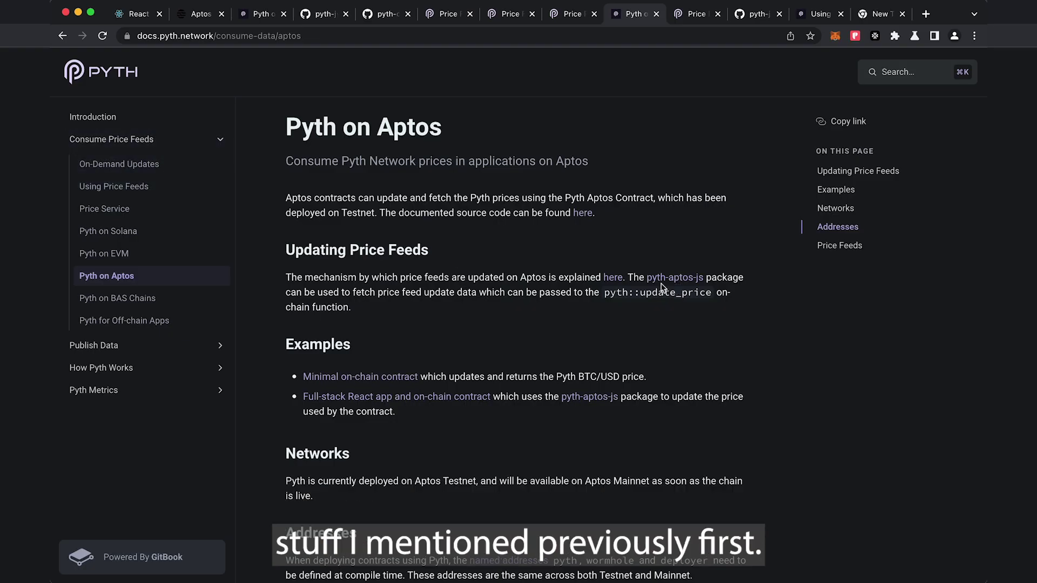
{"action": "left_click", "coordinate": [583, 214], "text": "super"}
{"action": "left_click", "coordinate": [778, 16]}
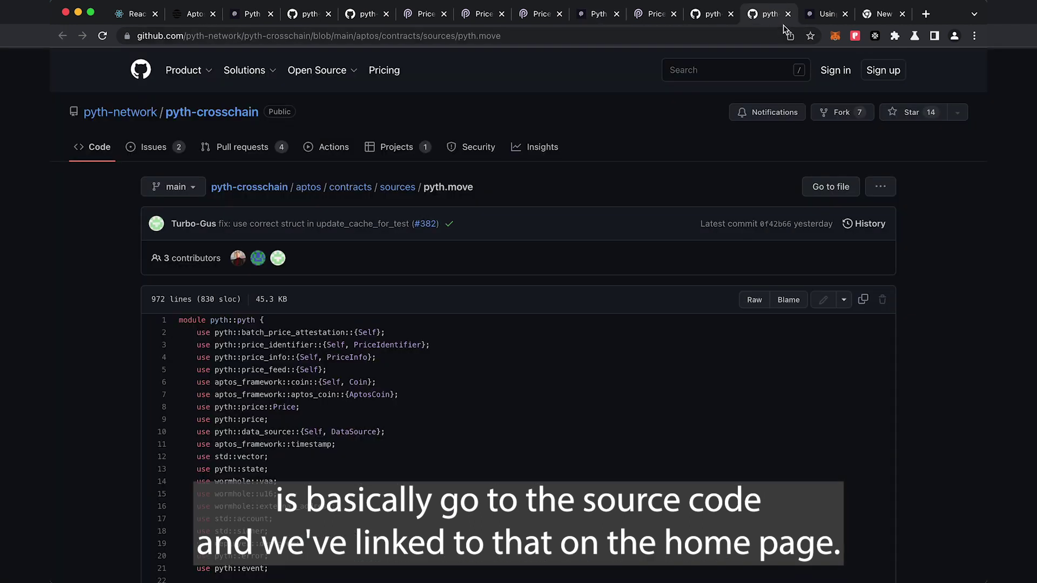
{"action": "left_click", "coordinate": [788, 14]}
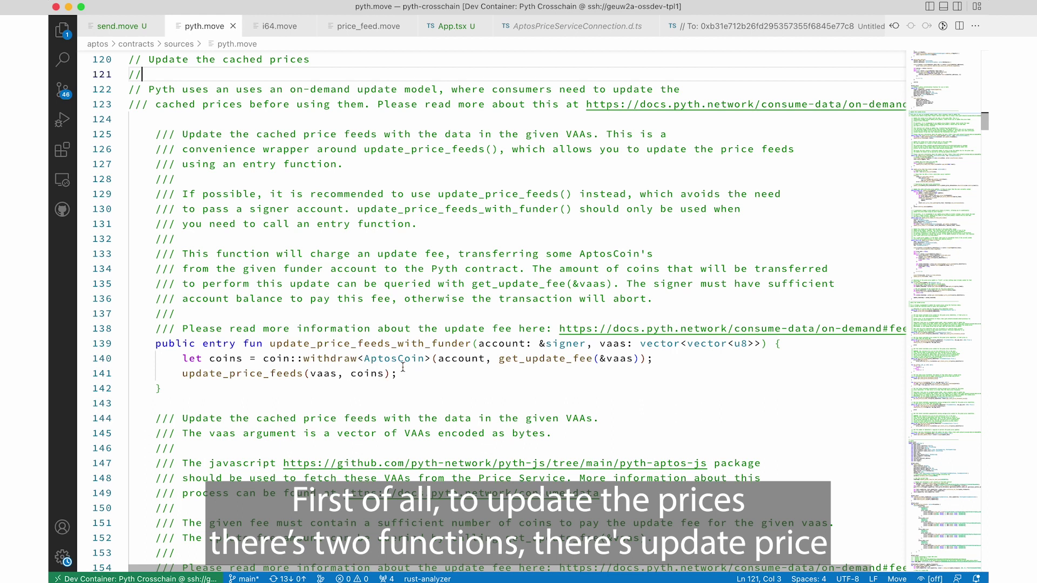
In Visual Studio Code, highlight the update_price_feeds_with_funder name and its account and vaas parameters on line 139 of pyth.move.
{"action": "left_click_drag", "start_coordinate": [269, 345], "coordinate": [473, 344]}
{"action": "left_click", "coordinate": [473, 344]}
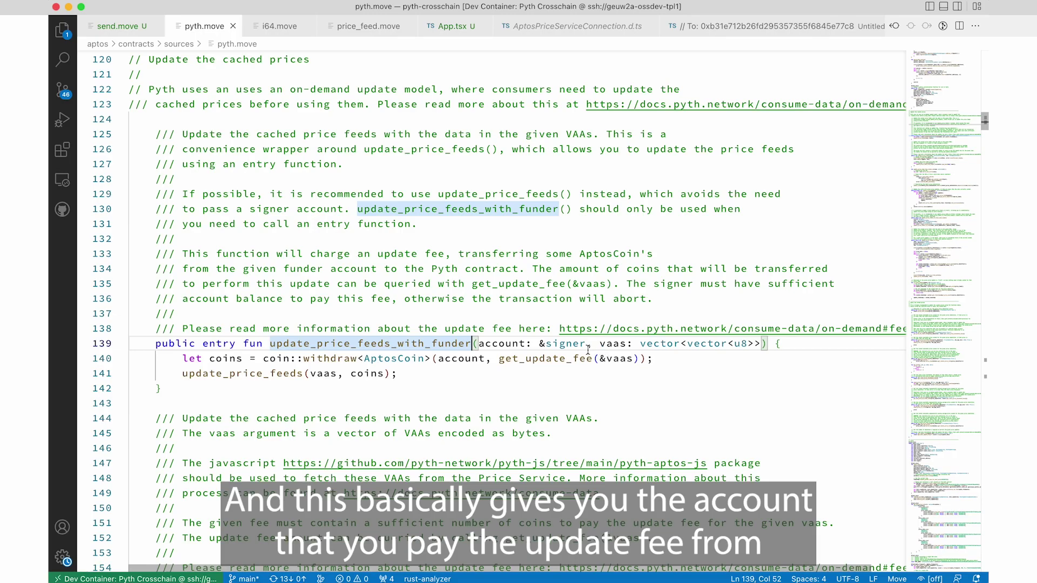
{"action": "left_click", "coordinate": [588, 346]}
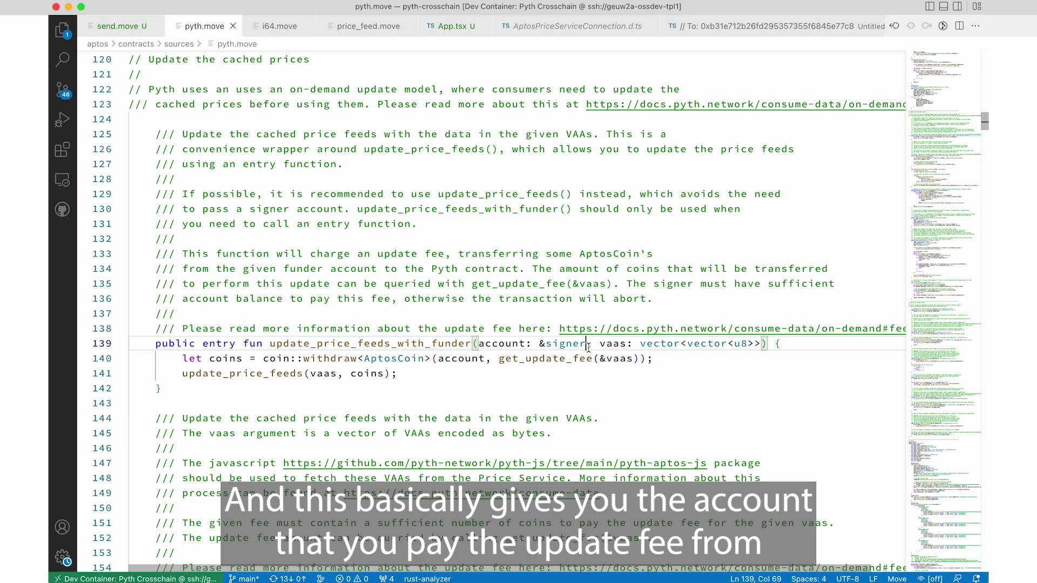
{"action": "left_click", "coordinate": [479, 346], "text": "shift"}
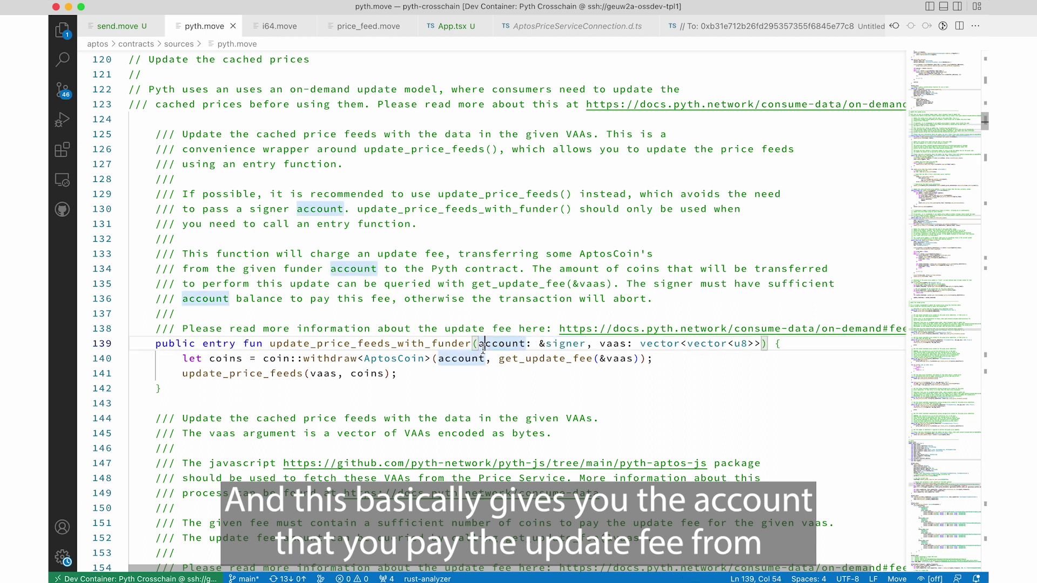
{"action": "left_click_drag", "start_coordinate": [593, 344], "coordinate": [681, 349]}
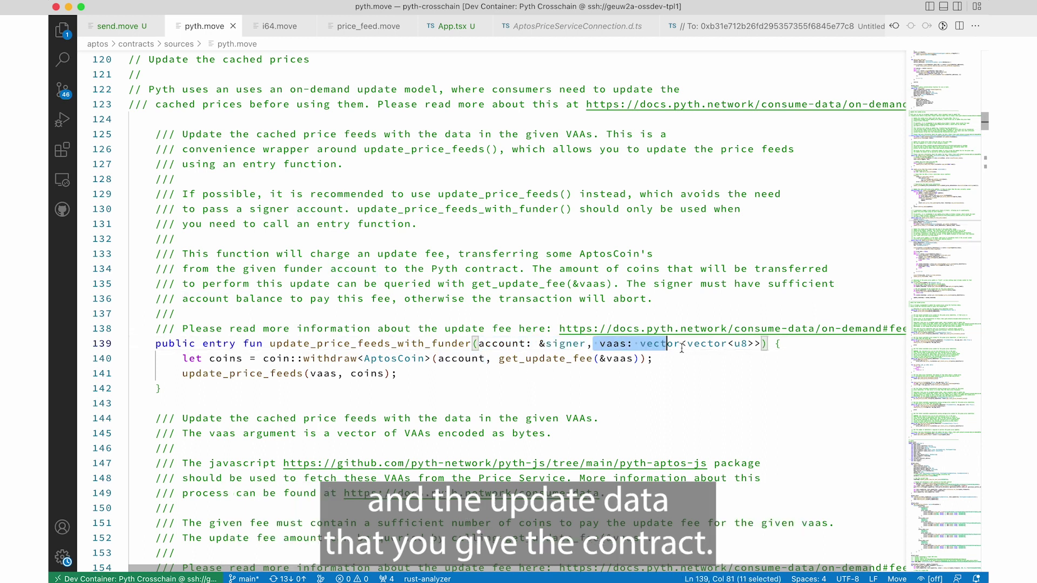
Examine the body of update_price_feeds_with_funder, highlighting the coin::withdraw line and moving to the update_price_feeds call.
{"action": "left_click", "coordinate": [378, 389]}
{"action": "scroll", "coordinate": [377, 320], "scroll_direction": "down", "scroll_amount": 3}
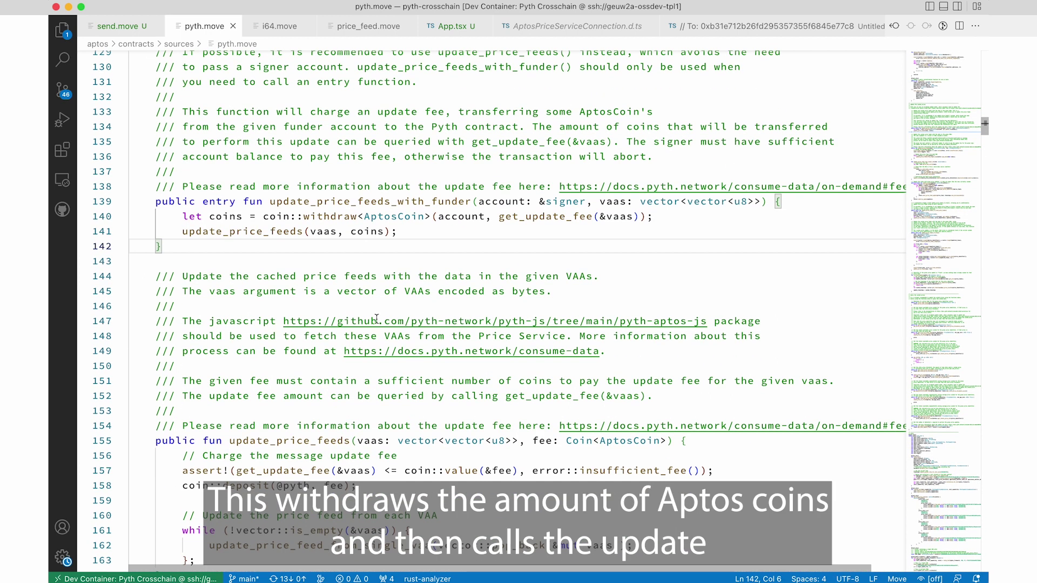
{"action": "left_click_drag", "start_coordinate": [184, 217], "coordinate": [725, 216]}
{"action": "left_click", "coordinate": [725, 216]}
{"action": "key", "text": "Down"}
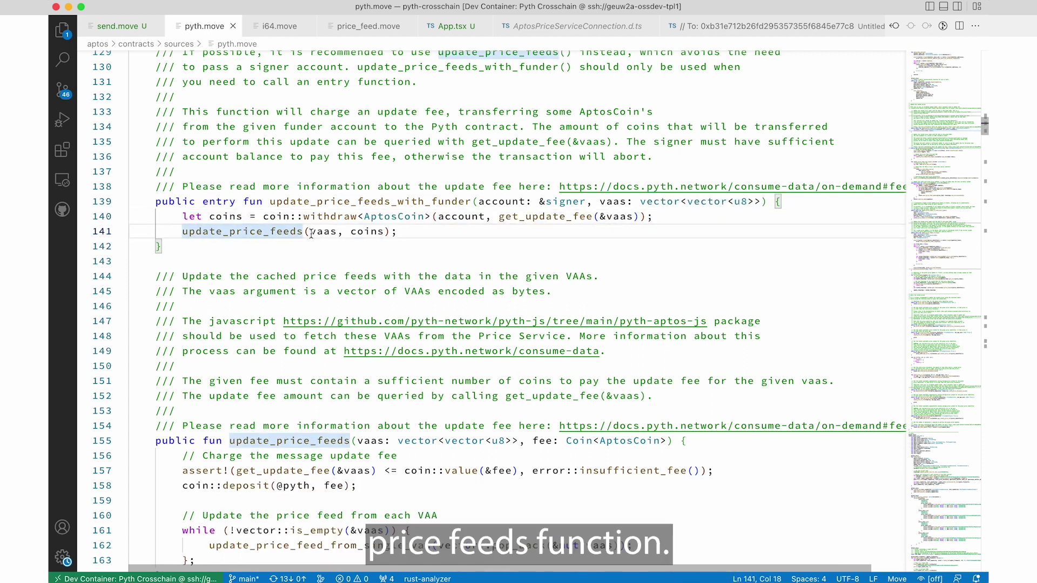
Highlight the update_price_feeds function on line 155, compare it with update_price_feeds_with_funder, and inspect its fee parameter.
{"action": "scroll", "coordinate": [312, 299], "scroll_direction": "down", "scroll_amount": 2}
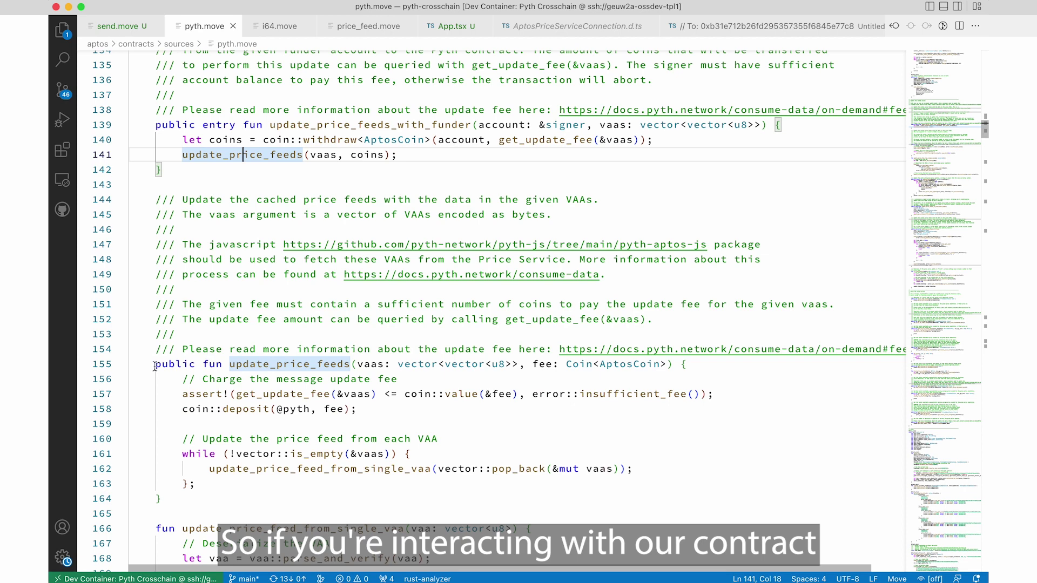
{"action": "left_click", "coordinate": [155, 366]}
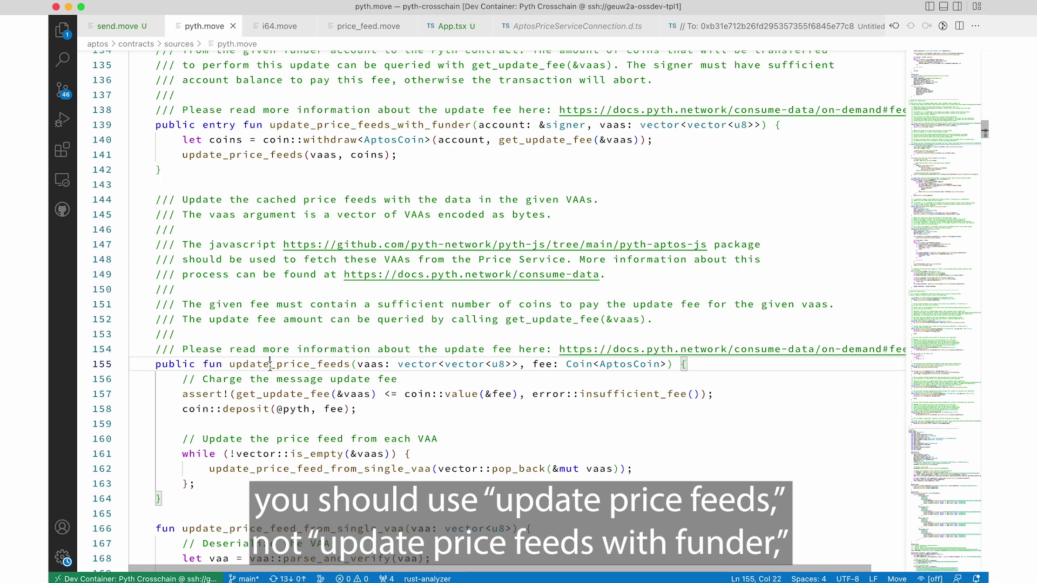
{"action": "double_click", "coordinate": [270, 364]}
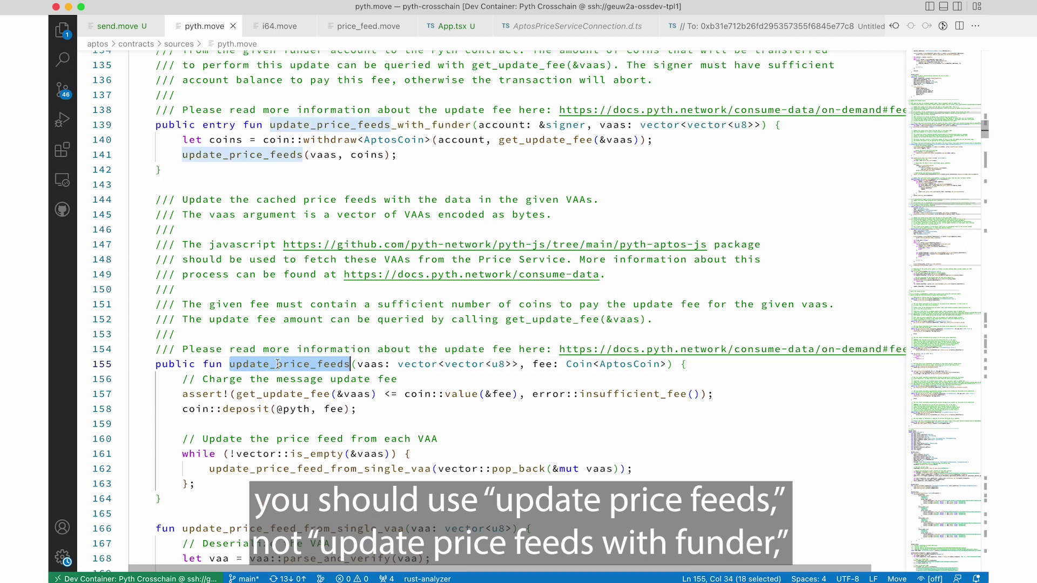
{"action": "left_click", "coordinate": [288, 124]}
{"action": "left_click", "coordinate": [303, 364]}
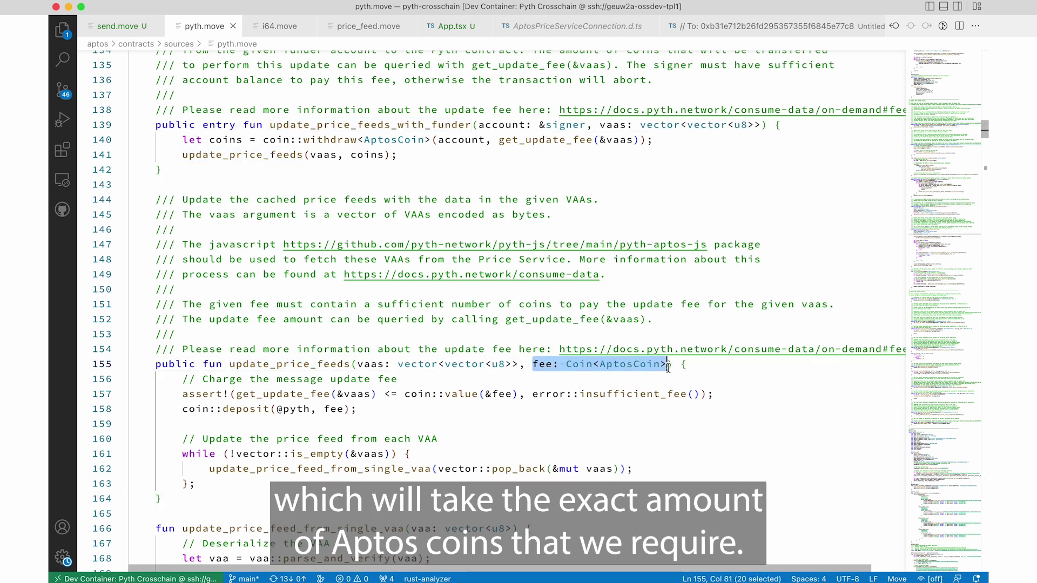
Examine how update_price_feeds charges the fee, highlighting get_update_fee(&vaas) in the assertion and the coin::value and coin::deposit calls.
{"action": "key", "text": "Down"}
{"action": "key", "text": "Down"}
{"action": "key", "text": "Down"}
{"action": "key", "text": "Down"}
{"action": "left_click_drag", "start_coordinate": [236, 397], "coordinate": [378, 395]}
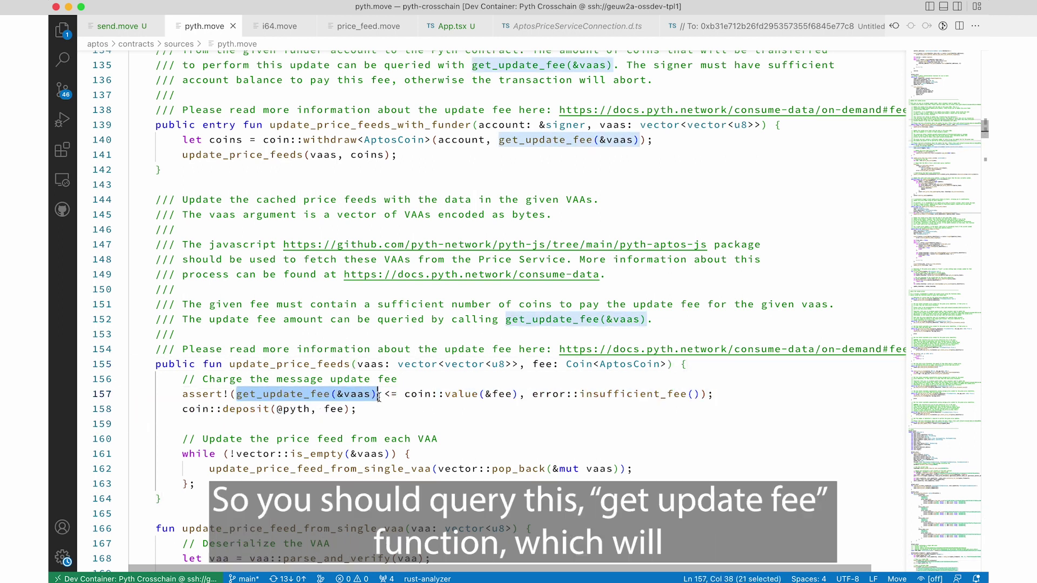
{"action": "left_click", "coordinate": [379, 396]}
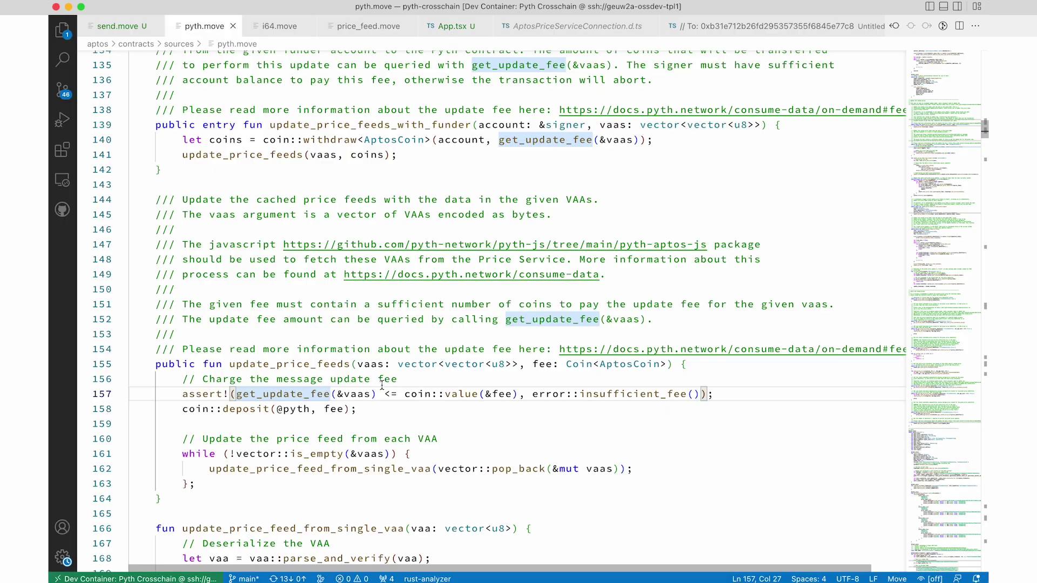
{"action": "left_click", "coordinate": [412, 395]}
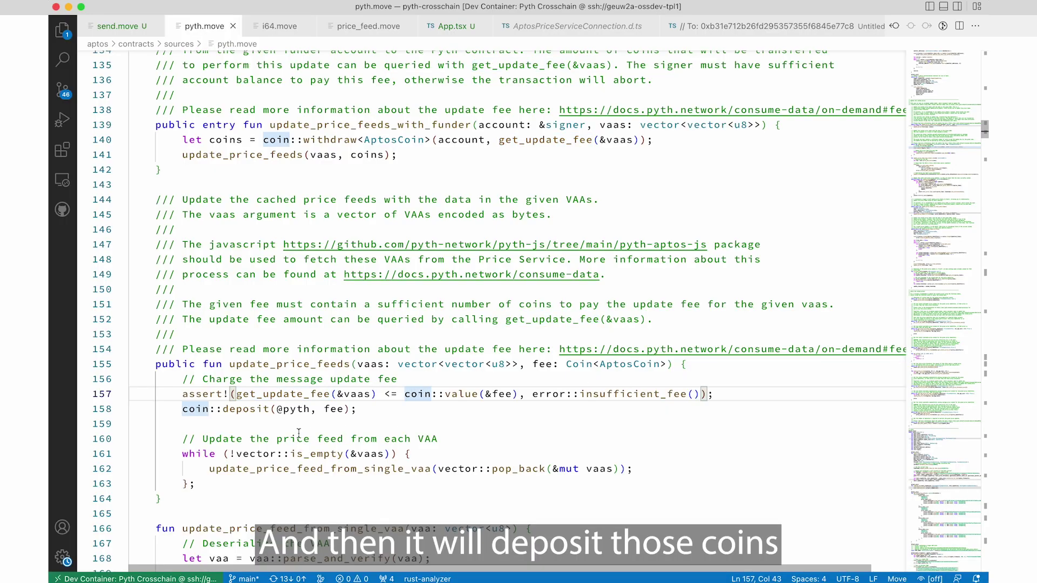
{"action": "left_click", "coordinate": [182, 411]}
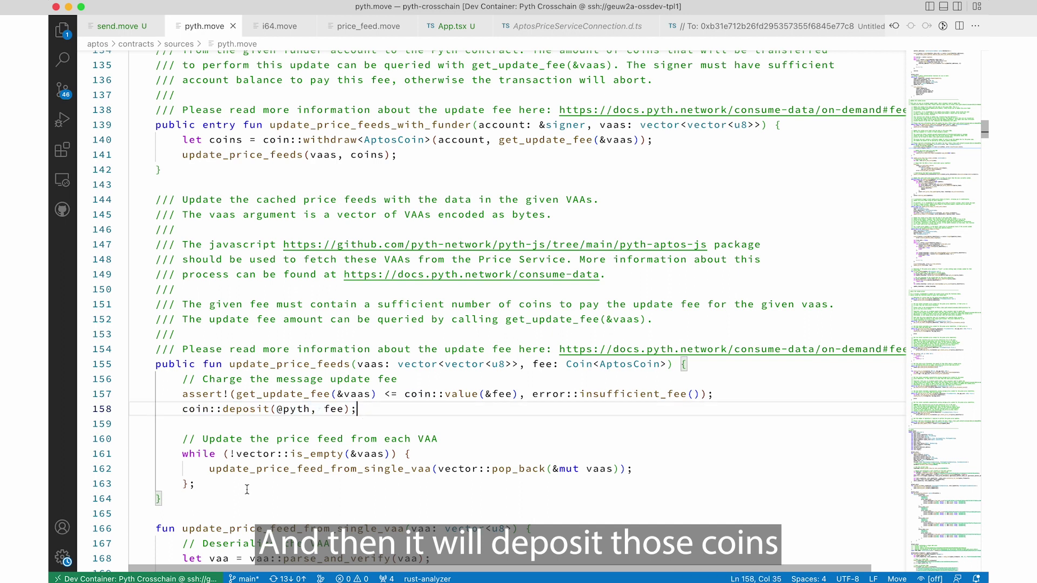
Highlight the update_price_feed_from_single_vaa call inside the while loop, then the update_price_feeds function name on line 155.
{"action": "left_click_drag", "start_coordinate": [210, 469], "coordinate": [685, 470]}
{"action": "left_click", "coordinate": [719, 469]}
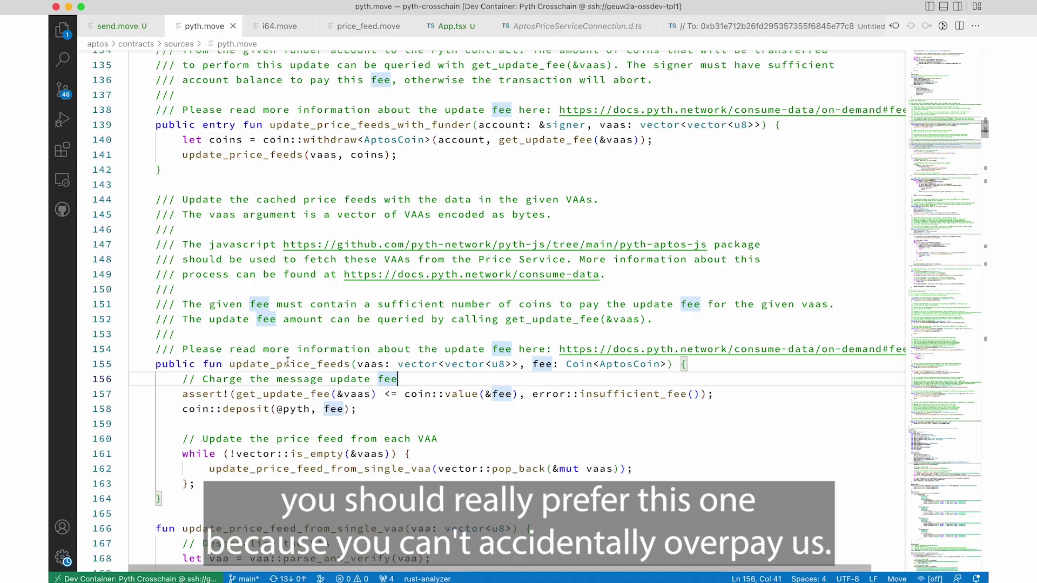
{"action": "double_click", "coordinate": [283, 364]}
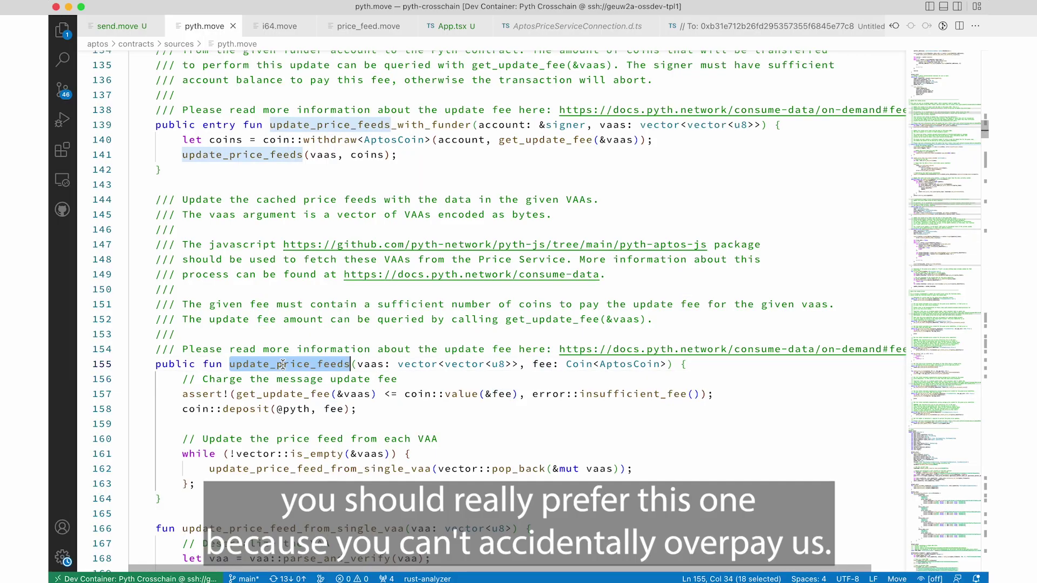
{"action": "left_click", "coordinate": [399, 378]}
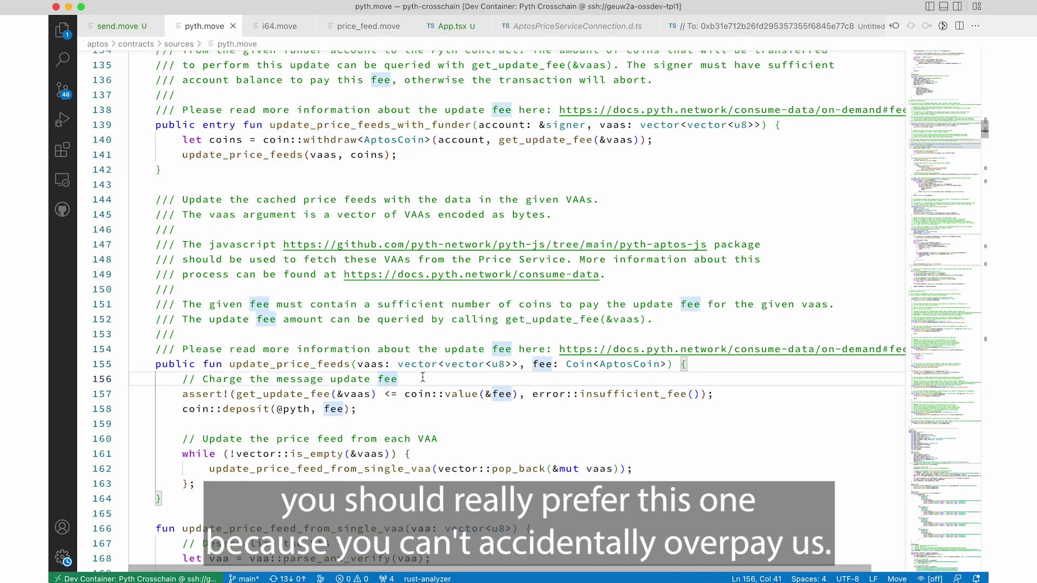
Point out the update_price_feeds_with_funder entry function on line 139 of pyth.move, placing the cursor in its name.
{"action": "double_click", "coordinate": [355, 125]}
{"action": "left_click", "coordinate": [355, 125]}
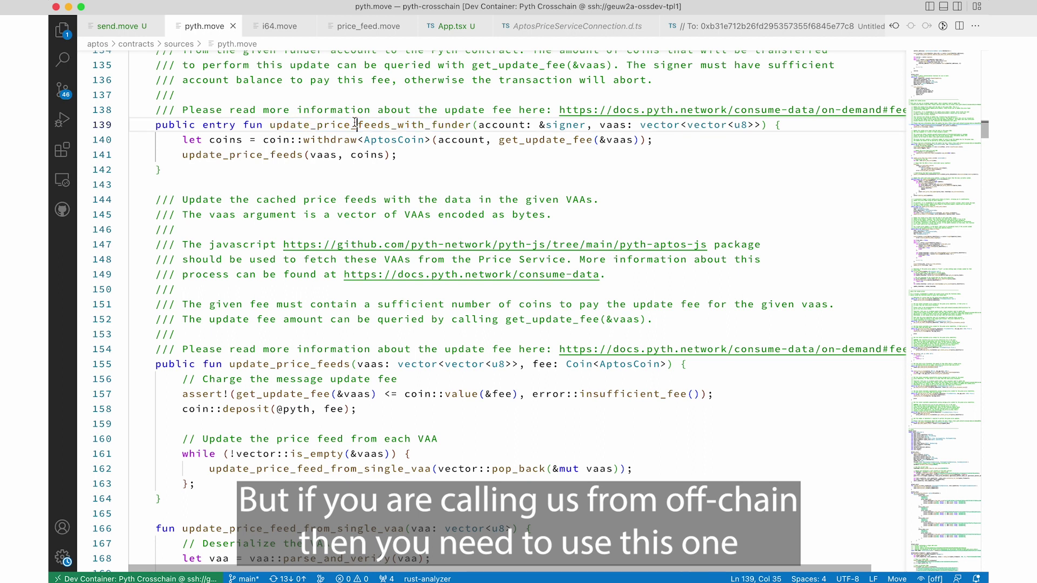
{"action": "left_click", "coordinate": [381, 170]}
{"action": "double_click", "coordinate": [330, 125]}
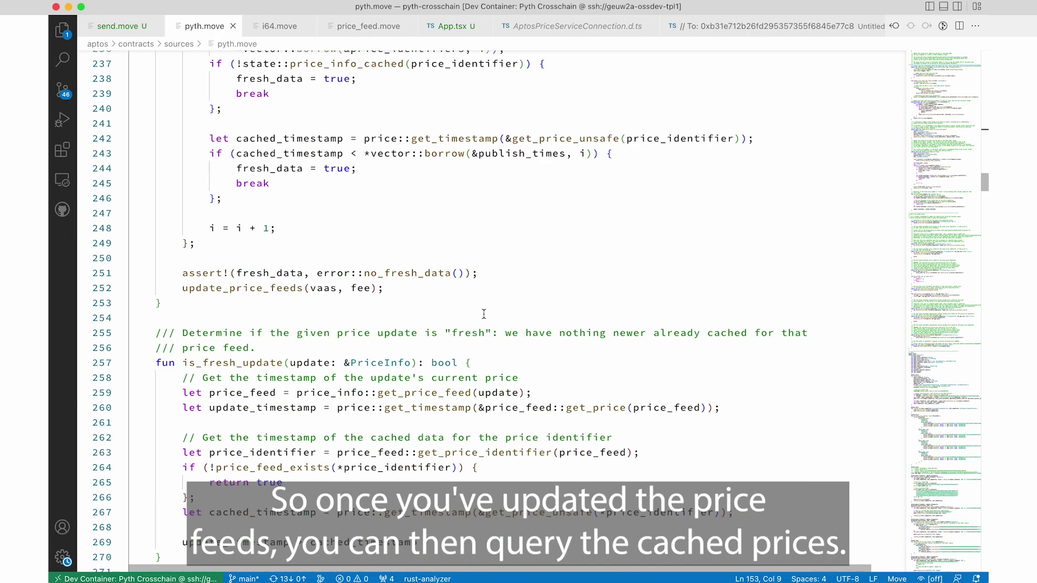
Go to the "Query the cached prices" section starting on line 273 and examine the price_feed_exists function on line 279.
{"action": "scroll", "coordinate": [484, 313], "scroll_direction": "down", "scroll_amount": 9}
{"action": "scroll", "coordinate": [483, 313], "scroll_direction": "up", "scroll_amount": 2}
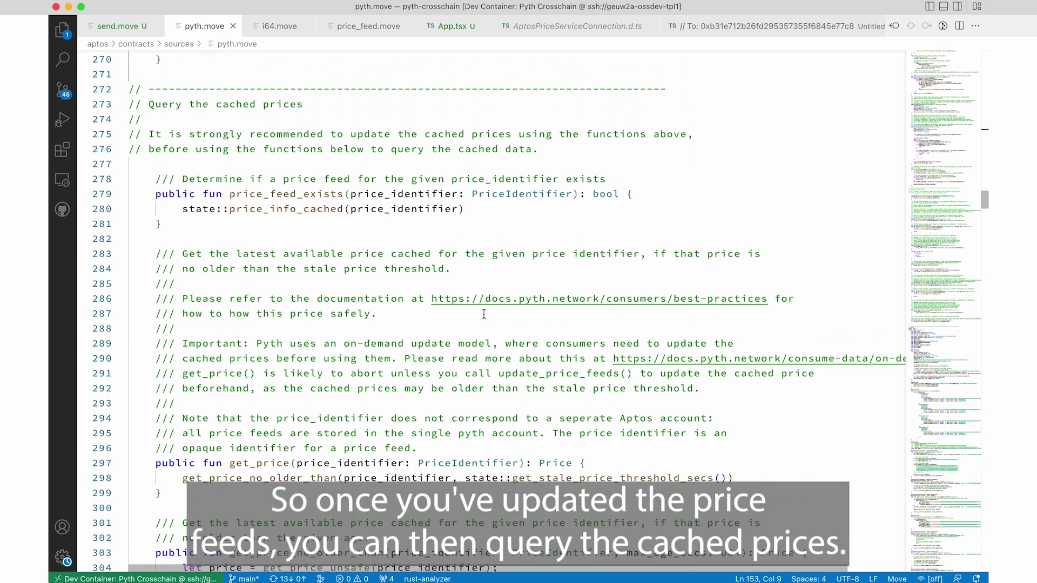
{"action": "left_click", "coordinate": [280, 158]}
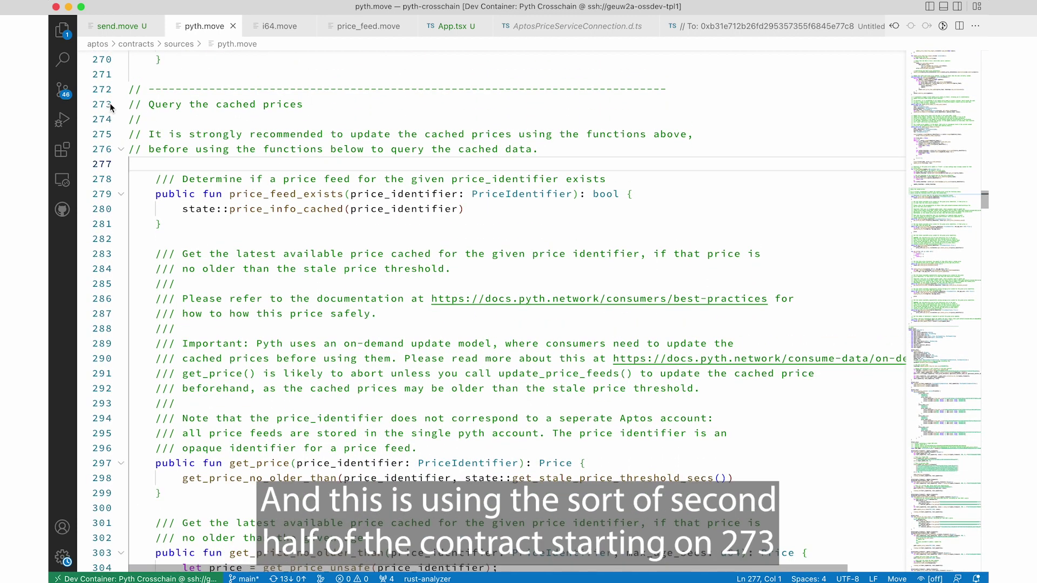
{"action": "left_click", "coordinate": [454, 209]}
{"action": "left_click", "coordinate": [470, 225]}
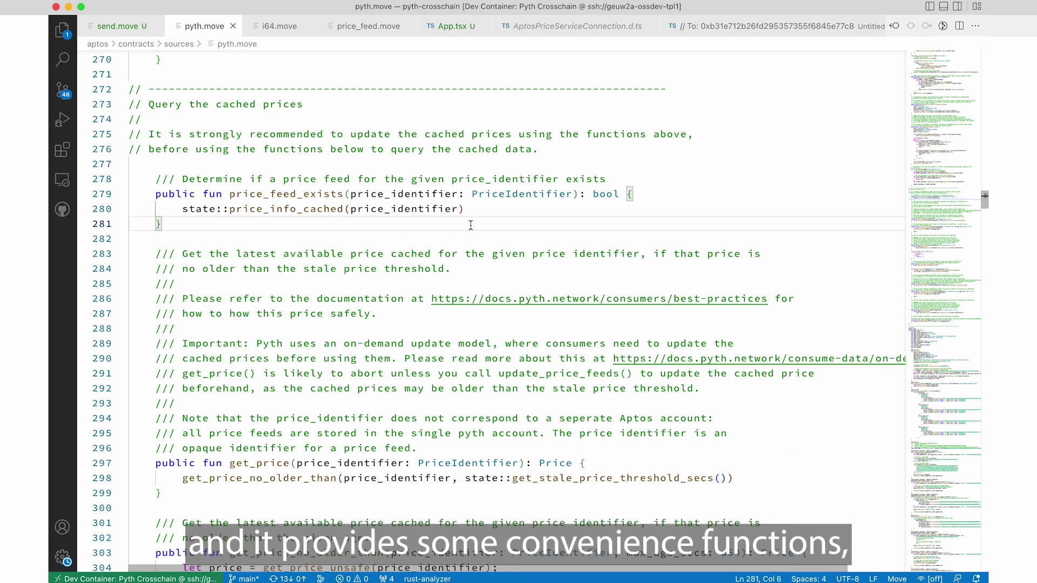
{"action": "left_click", "coordinate": [271, 194]}
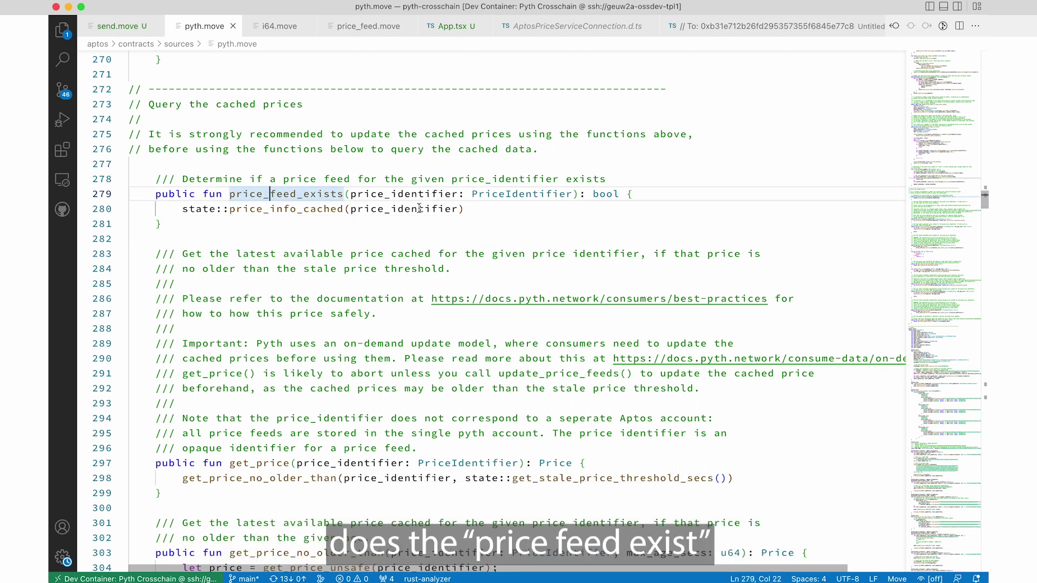
Examine the get_price function on line 297, highlighting its name and its Price return type, along with get_price_no_older_than below it.
{"action": "scroll", "coordinate": [419, 208], "scroll_direction": "down", "scroll_amount": 6}
{"action": "scroll", "coordinate": [419, 209], "scroll_direction": "up", "scroll_amount": 2}
{"action": "left_click", "coordinate": [216, 447]}
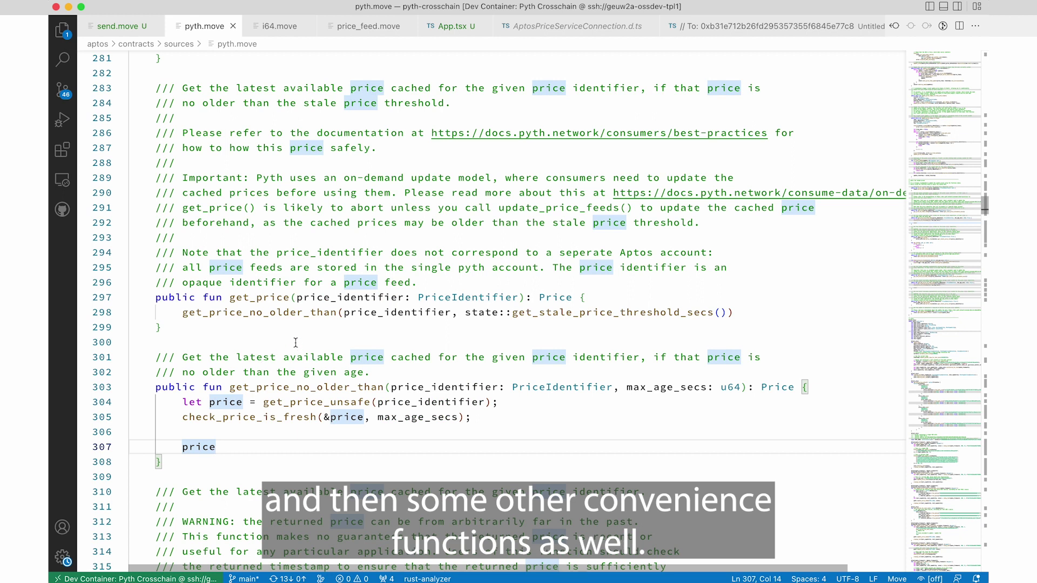
{"action": "left_click", "coordinate": [303, 342]}
{"action": "left_click", "coordinate": [249, 298]}
{"action": "left_click", "coordinate": [497, 278]}
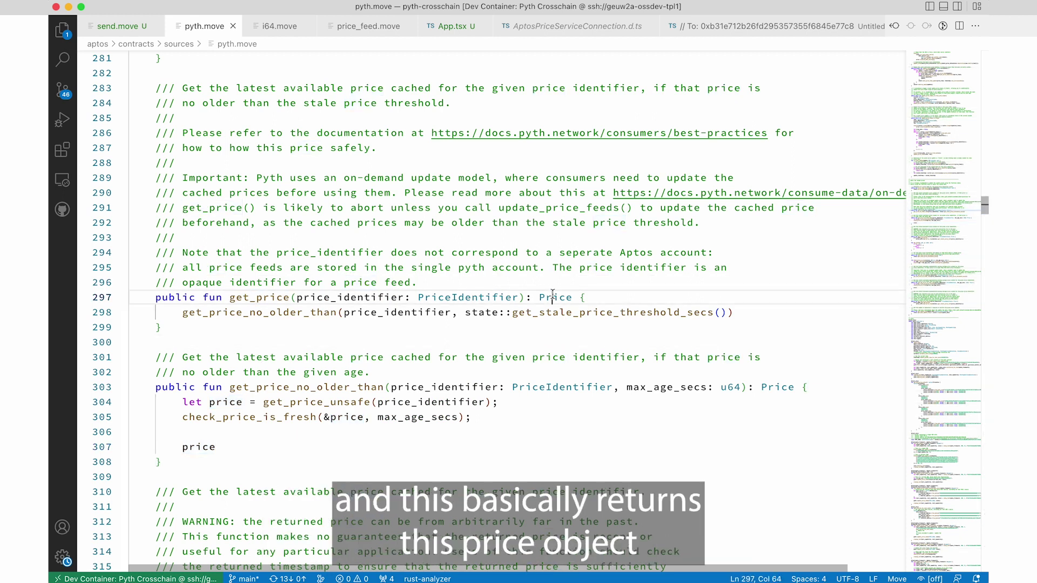
{"action": "left_click", "coordinate": [426, 309]}
{"action": "left_click_drag", "start_coordinate": [539, 297], "coordinate": [546, 297]}
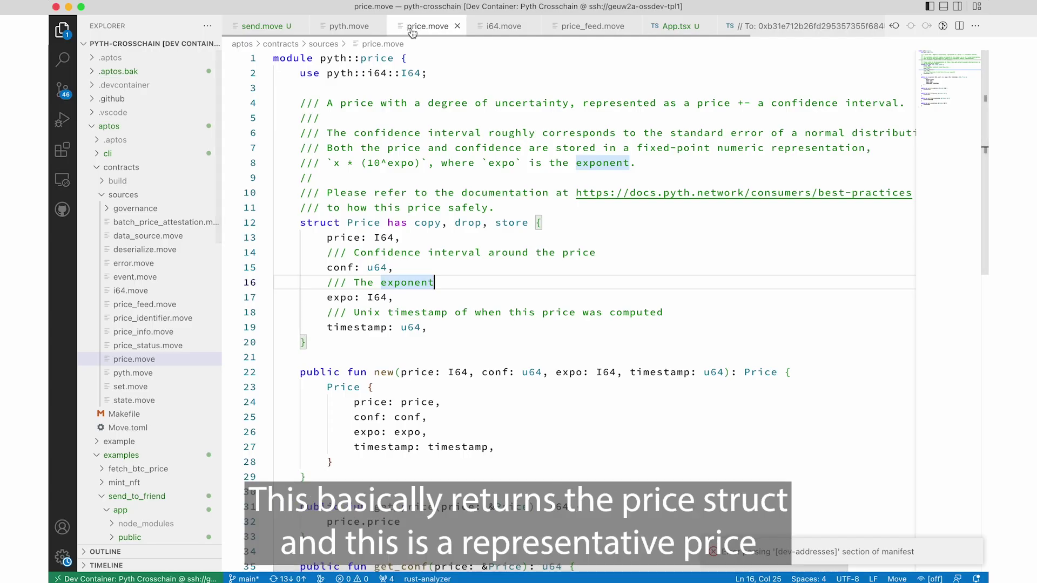
Hide the file explorer and examine the Price struct in price.move, from its documentation comment to the price field and the confidence interval comment.
{"action": "key", "text": "super+b"}
{"action": "left_click", "coordinate": [359, 252]}
{"action": "left_click", "coordinate": [336, 194]}
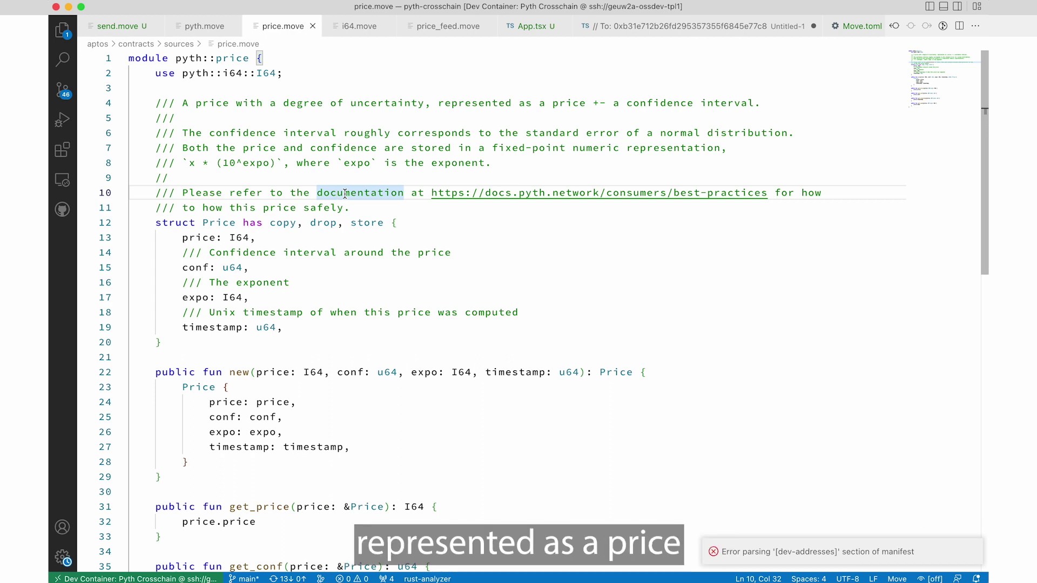
{"action": "key", "text": "Down"}
{"action": "key", "text": "Down"}
{"action": "key", "text": "Down"}
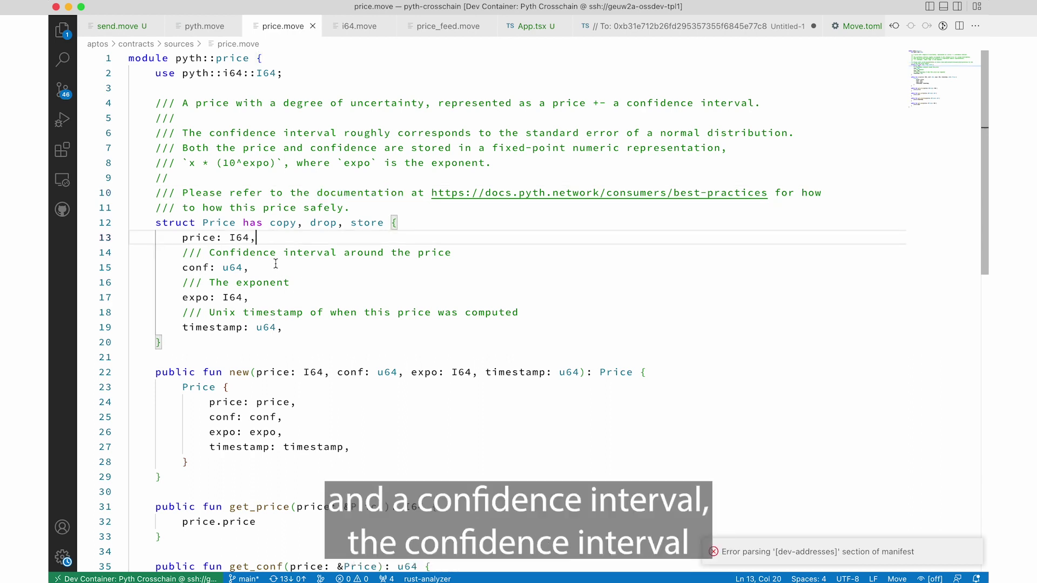
{"action": "left_click_drag", "start_coordinate": [279, 271], "coordinate": [186, 253]}
{"action": "left_click", "coordinate": [187, 252]}
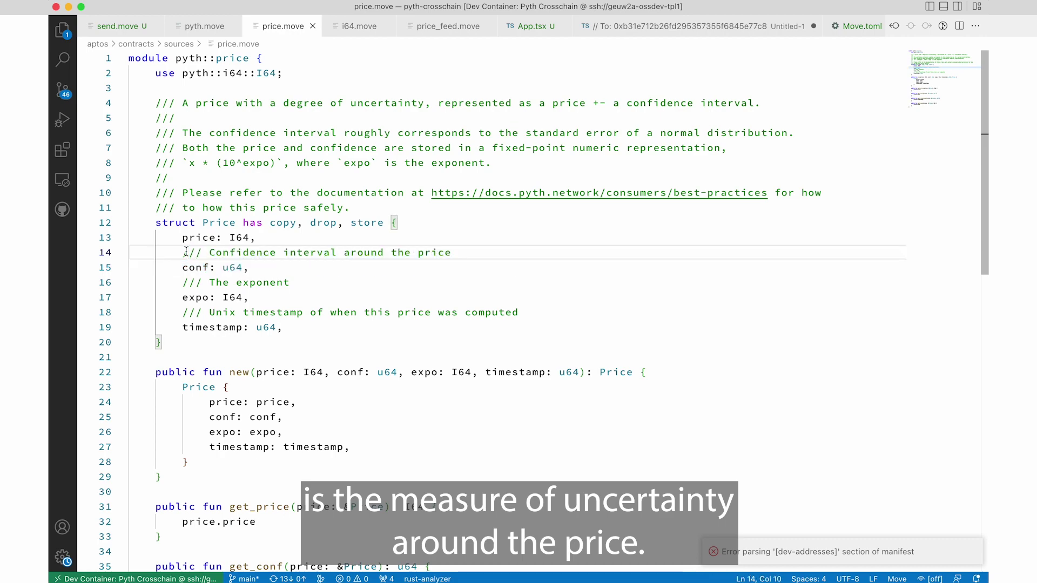